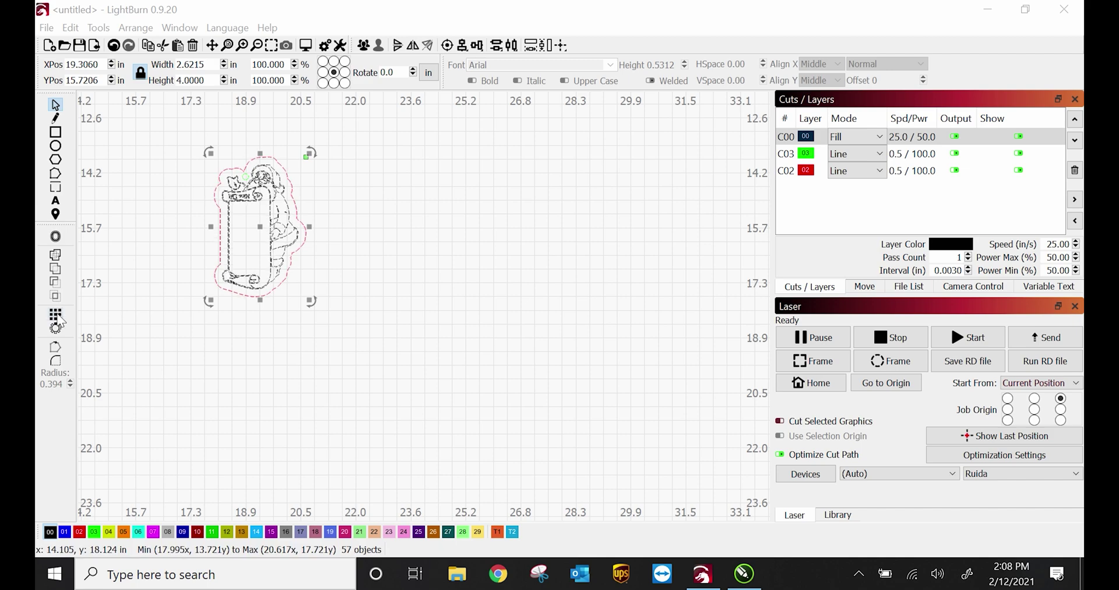
- Grid-array the Santa ornament into 2 columns by 2 rows with 0.2 in spacing
left_click(56, 317)
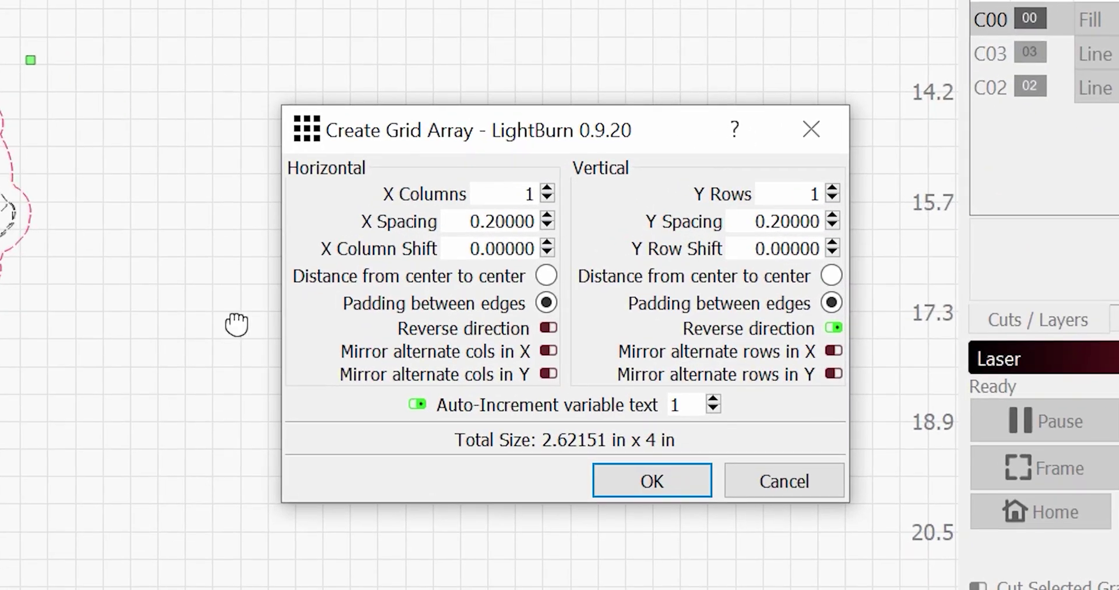
left_click(547, 189)
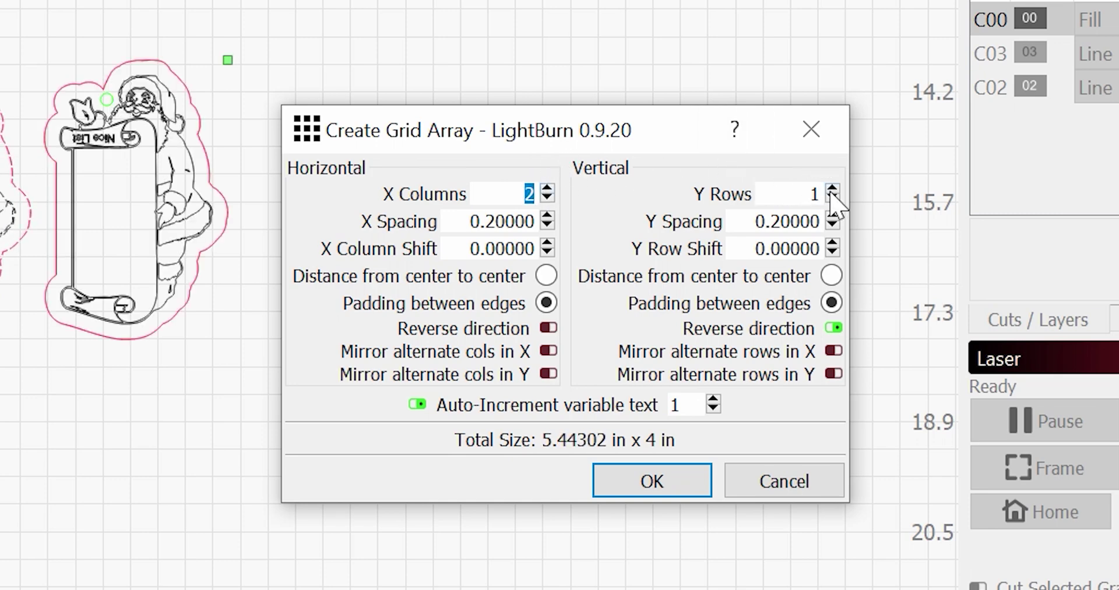
left_click(832, 189)
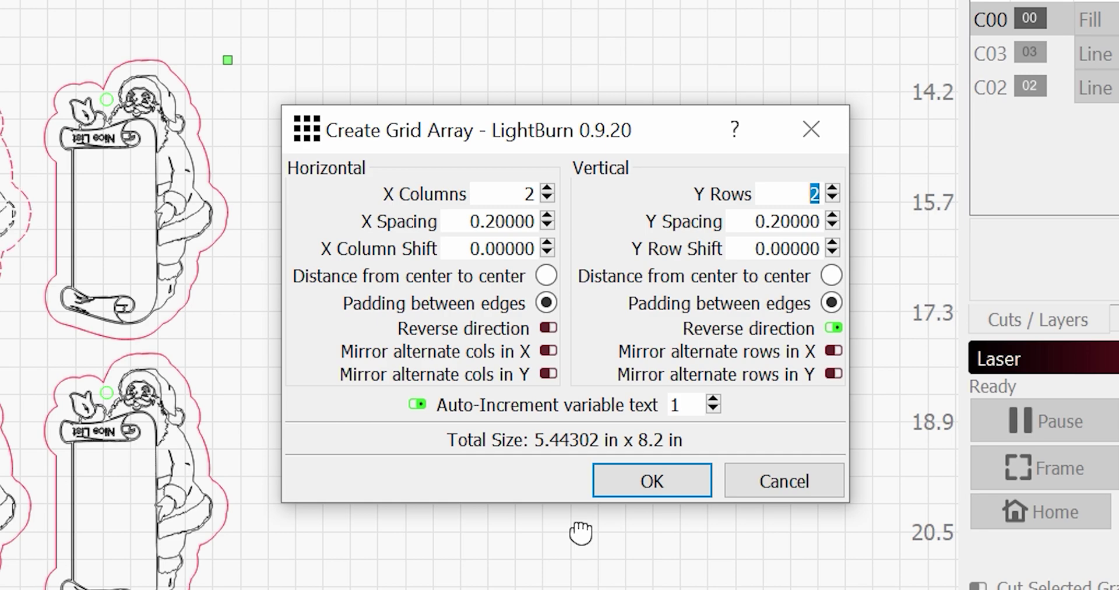
left_click(657, 485)
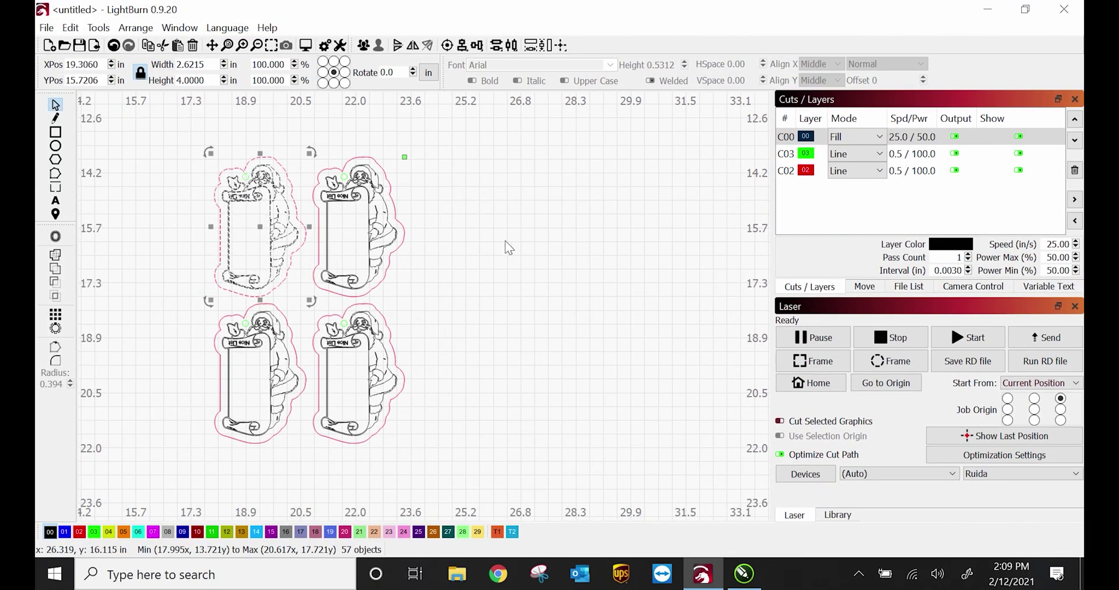
left_click(809, 139)
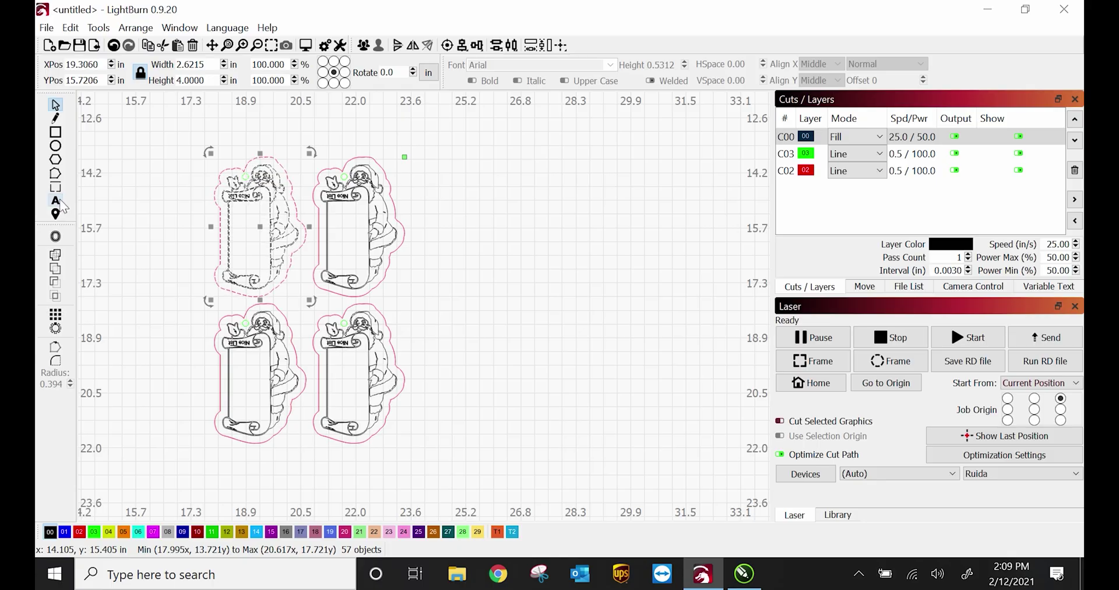
left_click(61, 200)
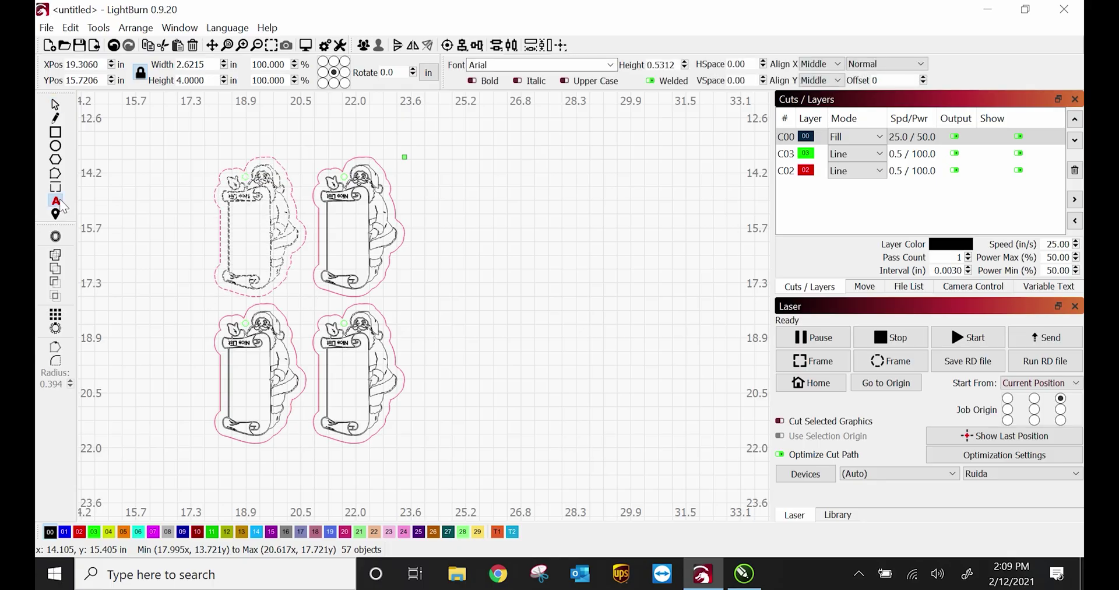
- Add a text entry reading 'Sam' on the canvas beside the ornaments
left_click(450, 251)
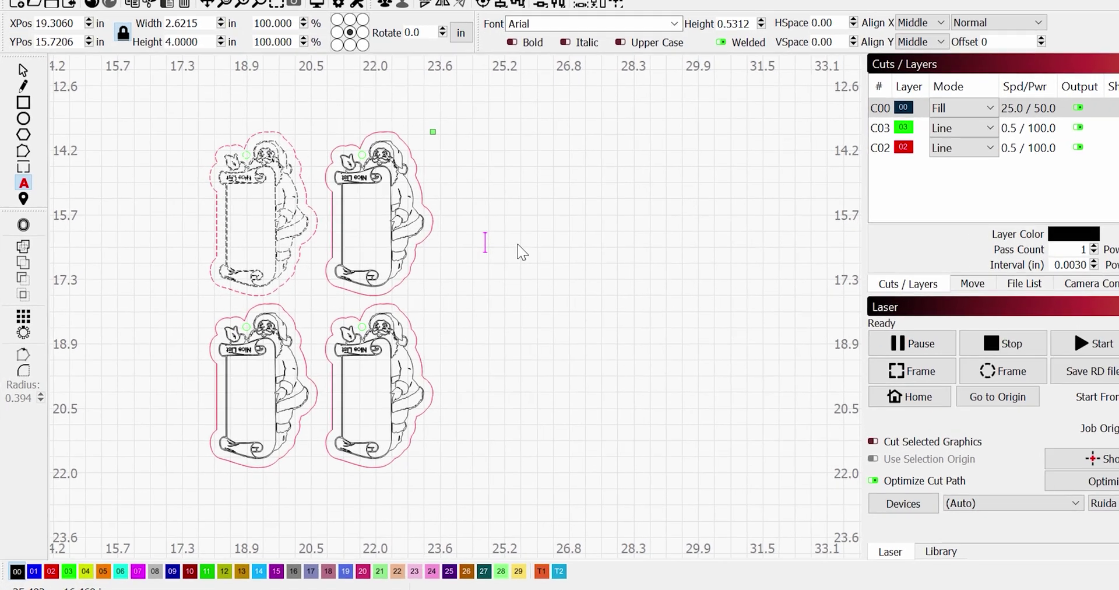
type("Sam")
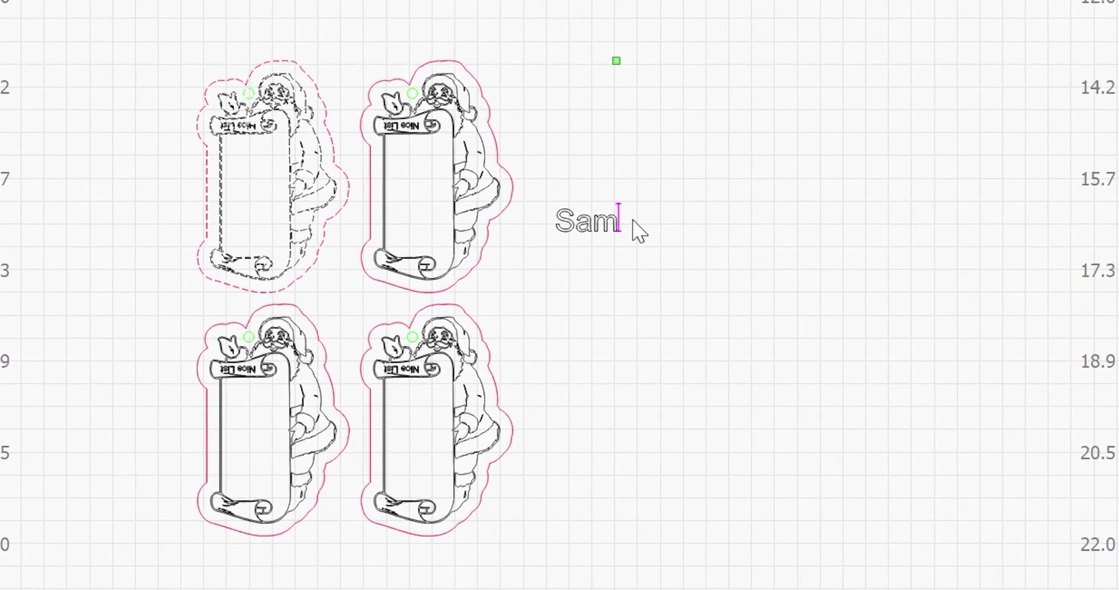